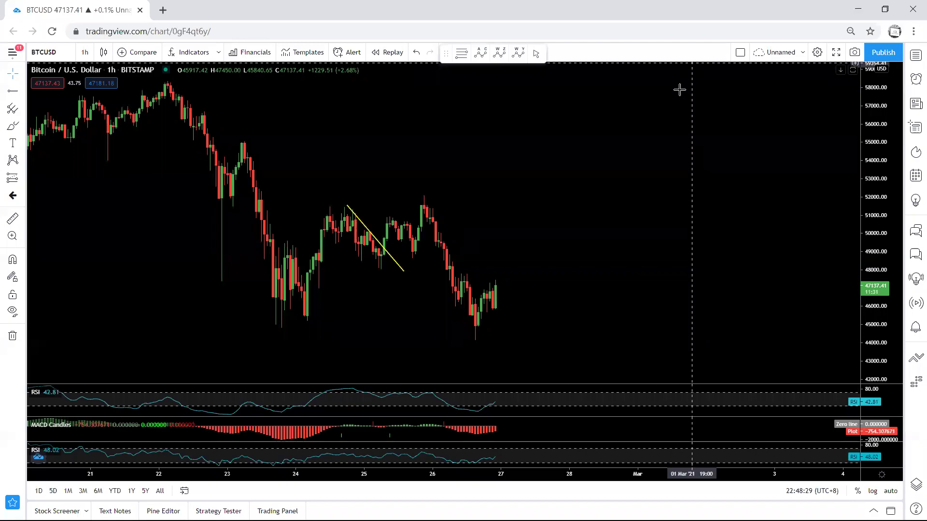
- Pan the 1-hour BTCUSD chart and stretch the candles vertically for a taller view
drag(757, 236, 764, 233)
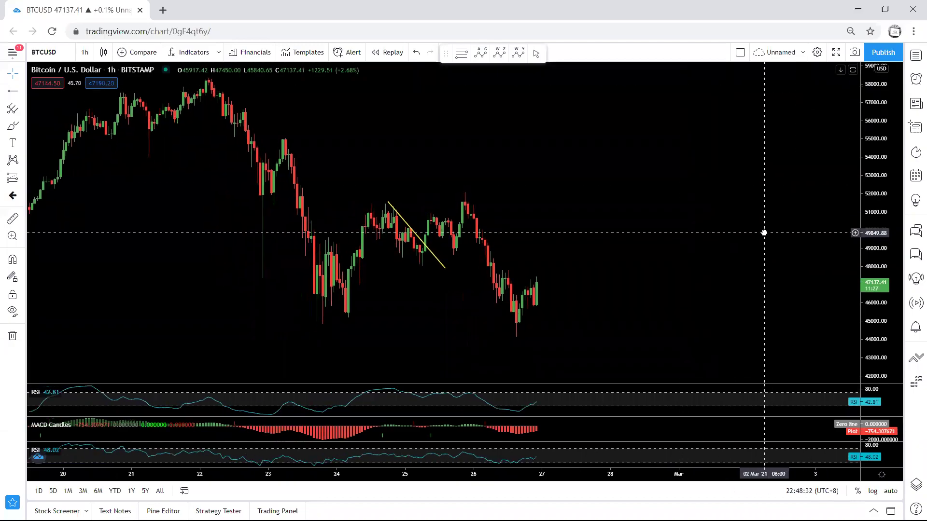
drag(867, 305, 867, 277)
drag(723, 252, 703, 243)
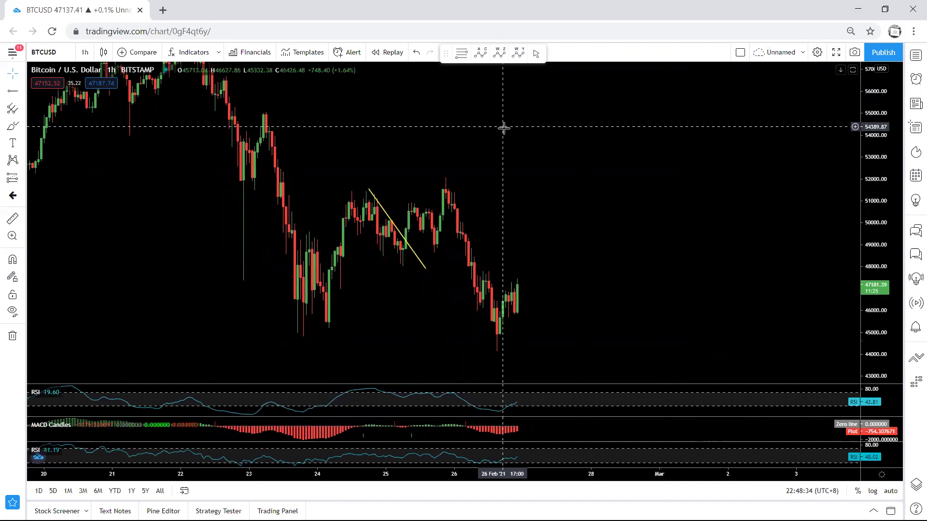
- Sketch freehand marks under the candle lows, clear them, and open the interval list
mouse_move(469, 299)
mouse_down()
mouse_move(485, 282)
mouse_move(500, 340)
mouse_move(491, 280)
mouse_up()
drag(288, 333, 314, 335)
key(Escape)
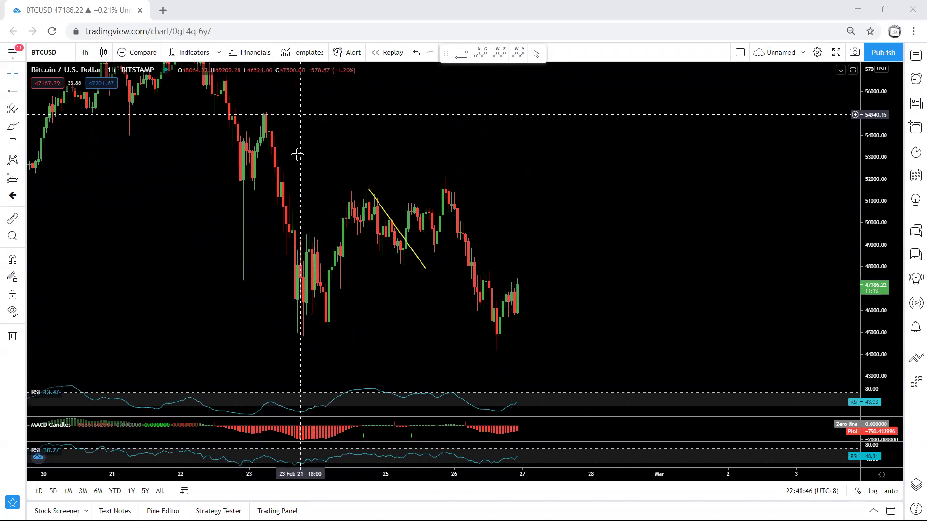
click(85, 53)
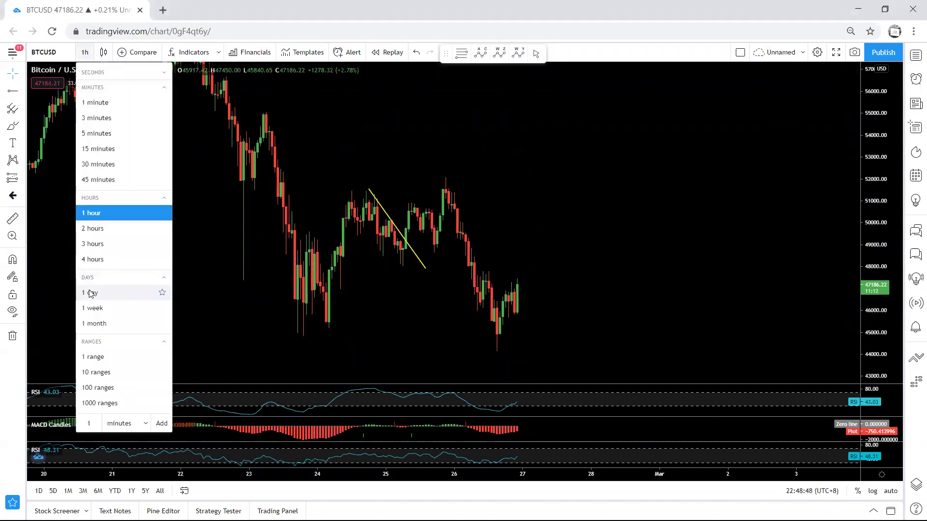
- Switch to the 1-day timeframe, sketch a loop and rebound path, then reopen the interval list
click(93, 292)
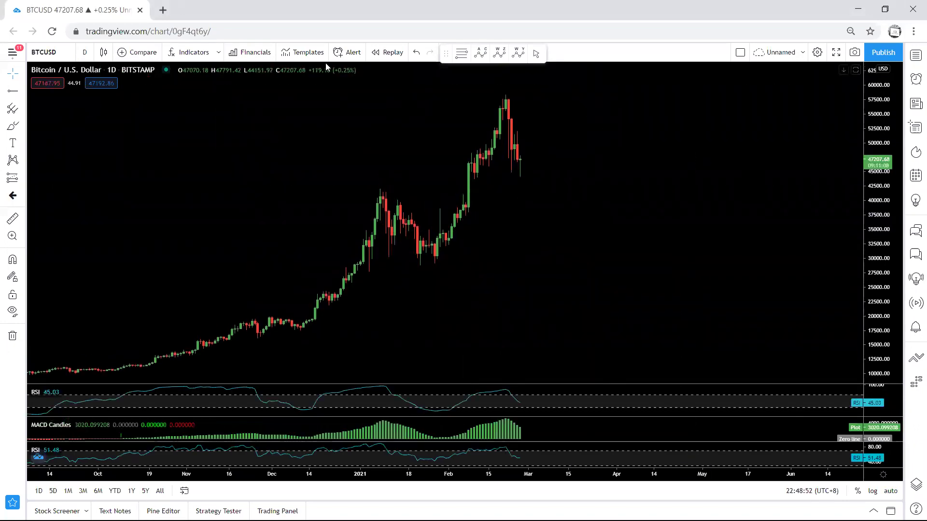
mouse_move(510, 170)
mouse_down()
mouse_move(526, 163)
mouse_move(519, 133)
mouse_move(526, 156)
mouse_up()
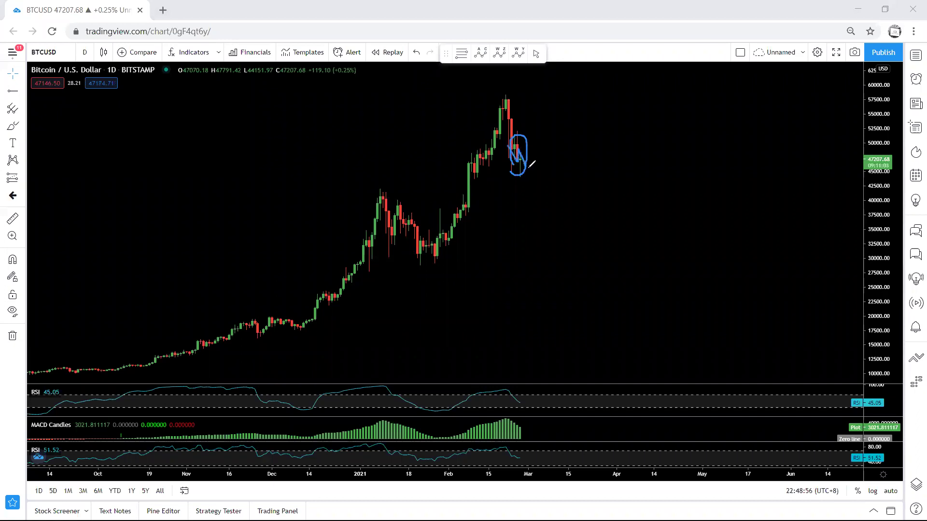
drag(524, 169, 544, 108)
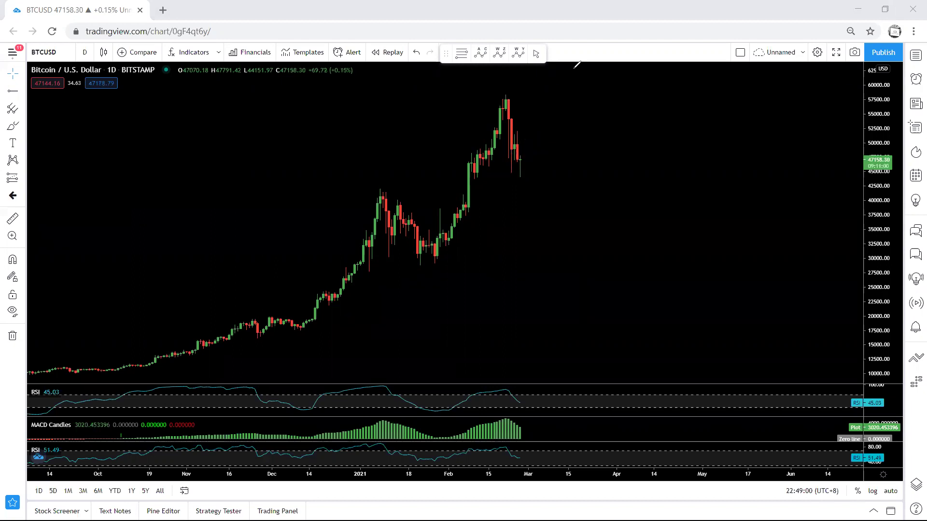
click(85, 52)
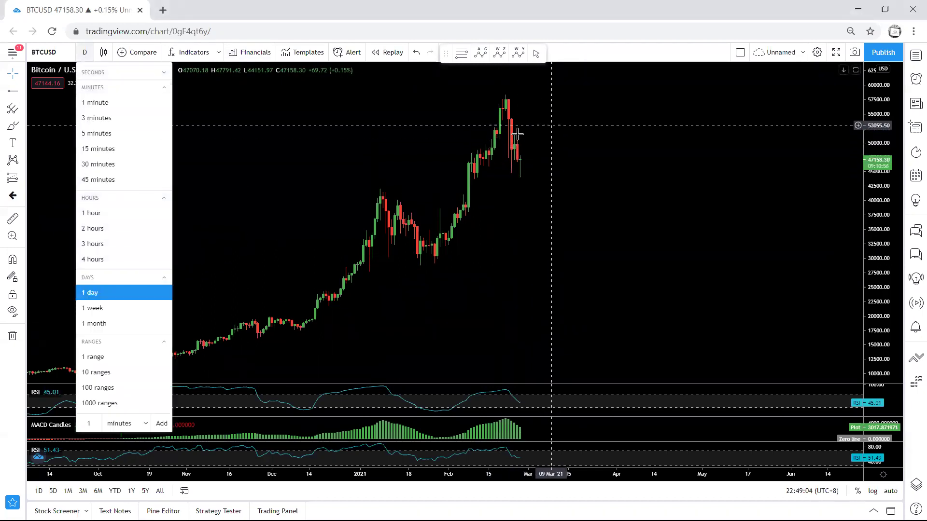
- Switch to the 4-hour timeframe, auto-fit the price scale, and underline the recent lows
click(96, 259)
double_click(868, 311)
drag(869, 308, 868, 322)
drag(516, 283, 500, 303)
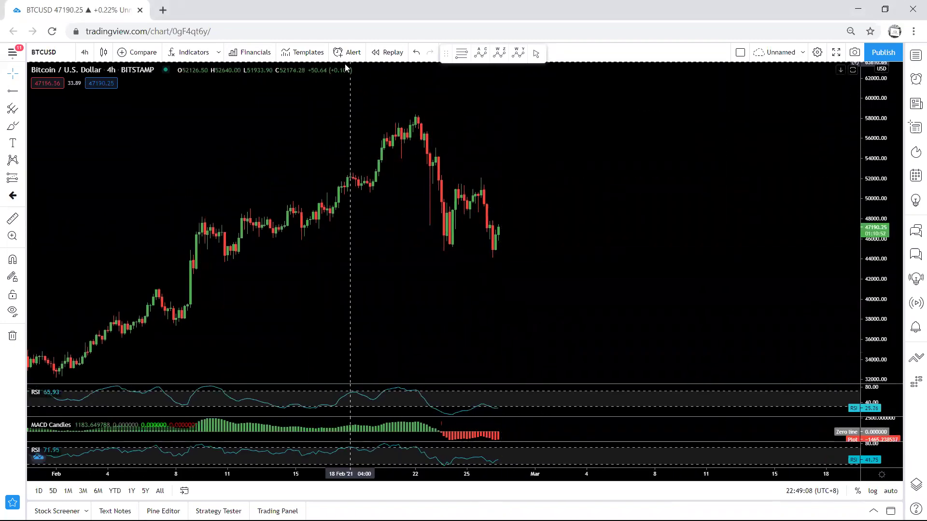
drag(433, 253, 448, 254)
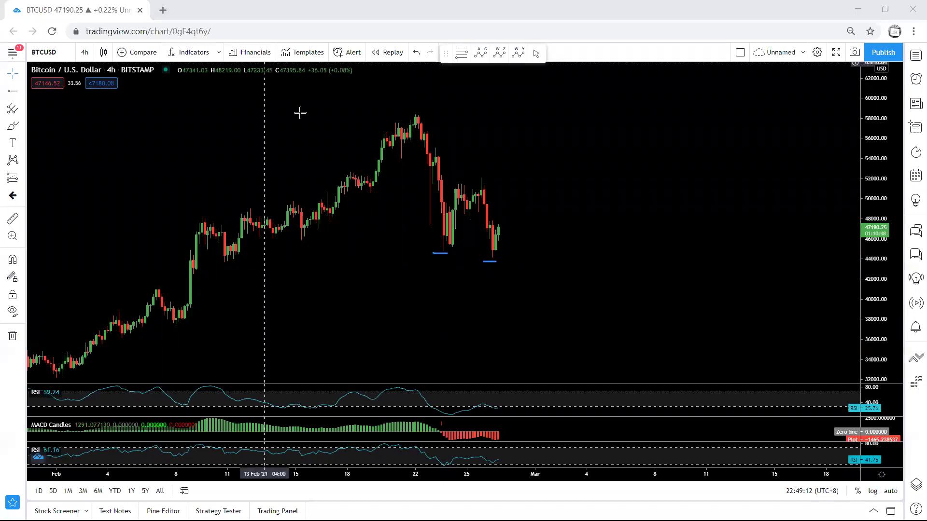
- Expand and restore the MACD Candles and RSI panes to inspect them
double_click(568, 428)
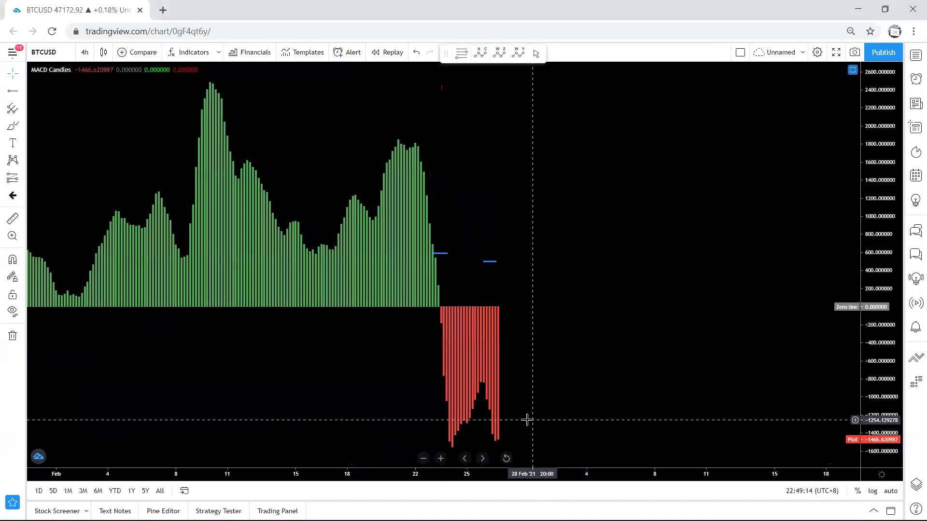
double_click(568, 408)
double_click(555, 395)
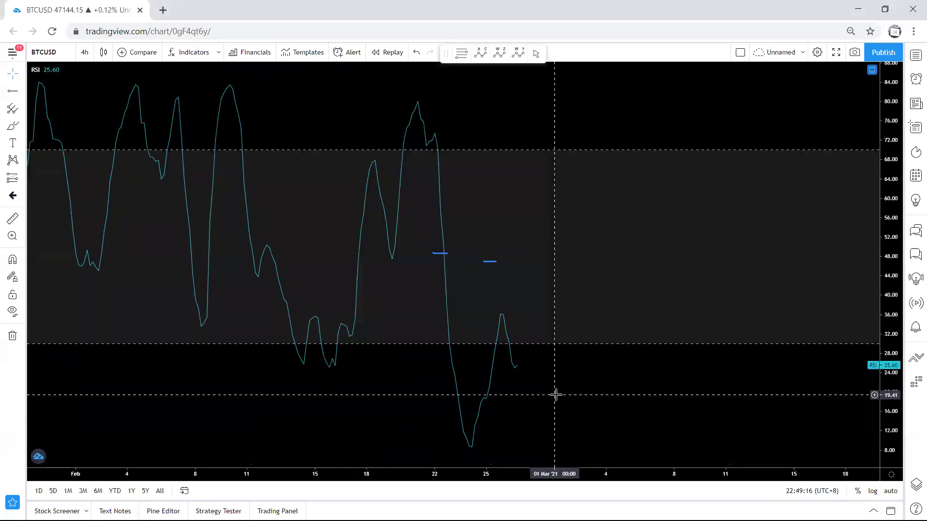
double_click(555, 395)
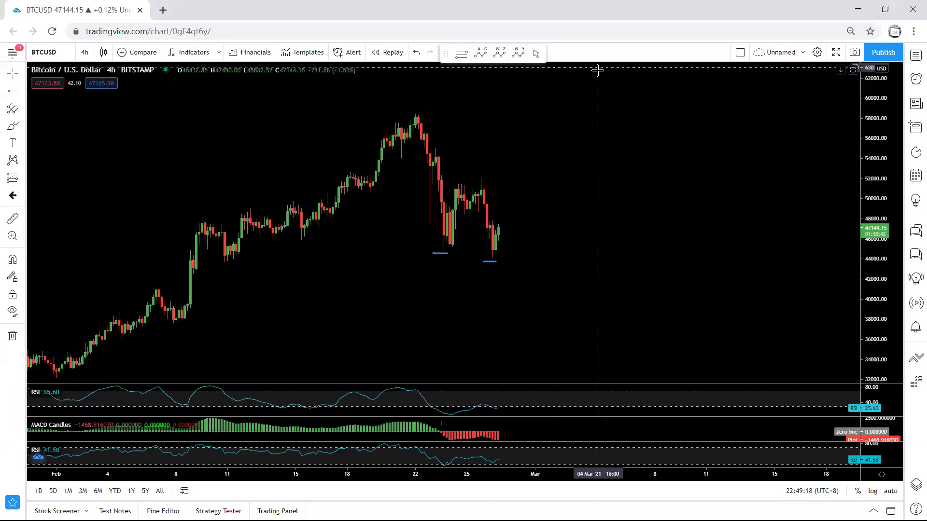
- Sketch upward, ceiling and rise-and-fall scenarios on the 4-hour chart, erasing them each time
mouse_move(479, 250)
mouse_down()
mouse_move(508, 193)
mouse_move(498, 179)
mouse_up()
mouse_move(500, 253)
mouse_down()
mouse_move(517, 232)
mouse_move(520, 180)
mouse_move(495, 226)
mouse_move(509, 248)
mouse_up()
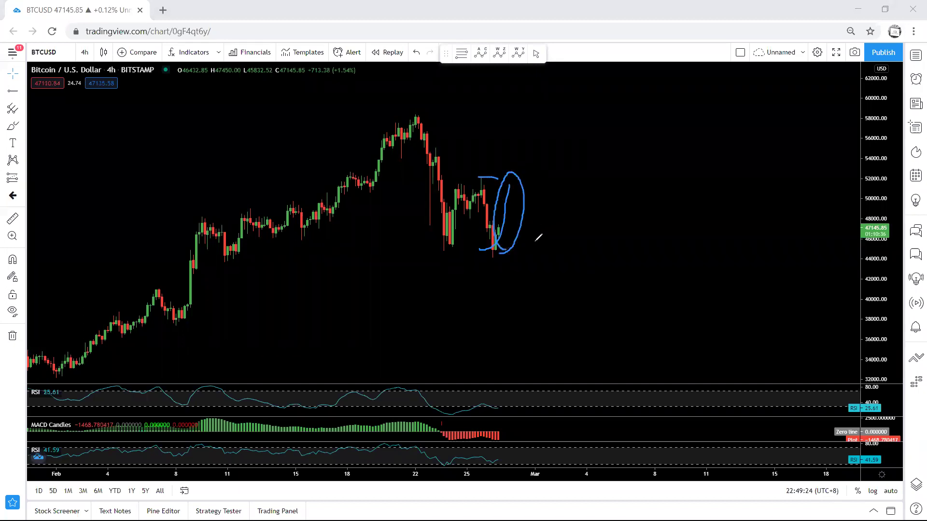
drag(468, 181, 516, 180)
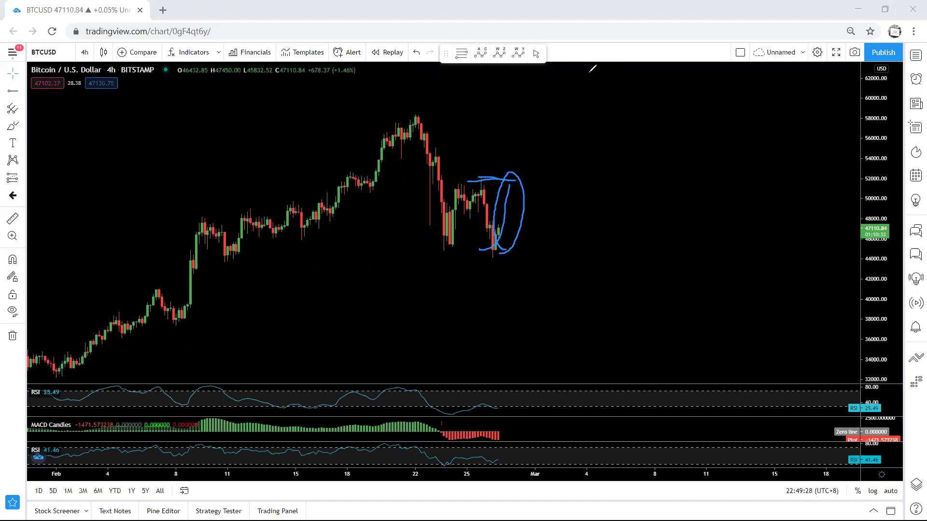
key(Escape)
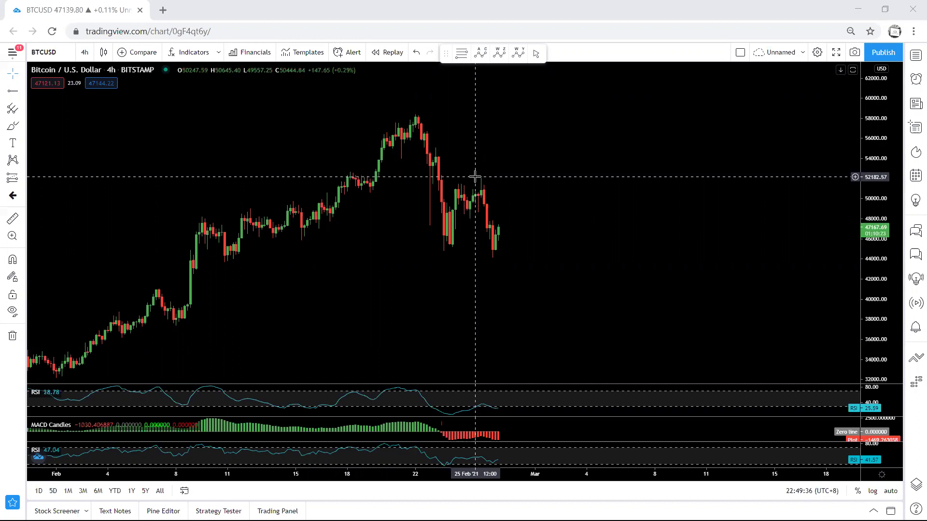
mouse_move(435, 236)
mouse_down()
mouse_move(467, 187)
mouse_move(488, 249)
mouse_move(501, 203)
mouse_move(512, 196)
mouse_move(489, 263)
mouse_up()
mouse_move(508, 190)
mouse_down()
mouse_move(536, 273)
mouse_move(530, 295)
mouse_up()
key(ctrl+shift+7)
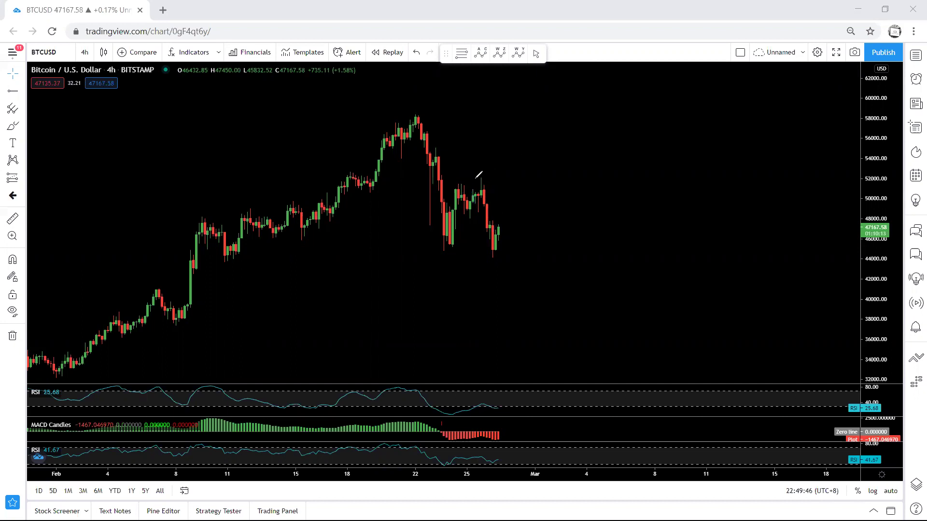
- Sketch a resistance level, climb, rejection and lows line, then erase all the sketches
drag(472, 175, 500, 187)
drag(498, 235, 508, 207)
drag(482, 177, 514, 192)
mouse_move(443, 244)
mouse_down()
mouse_move(481, 253)
mouse_move(521, 193)
mouse_move(508, 177)
mouse_move(490, 228)
mouse_move(512, 235)
mouse_up()
key(ctrl+shift+7)
key(ctrl+z)
key(ctrl+z)
- Switch to the 1-hour timeframe, auto-fit the scale, and underline the 23–24 Feb and latest lows
click(85, 53)
click(96, 209)
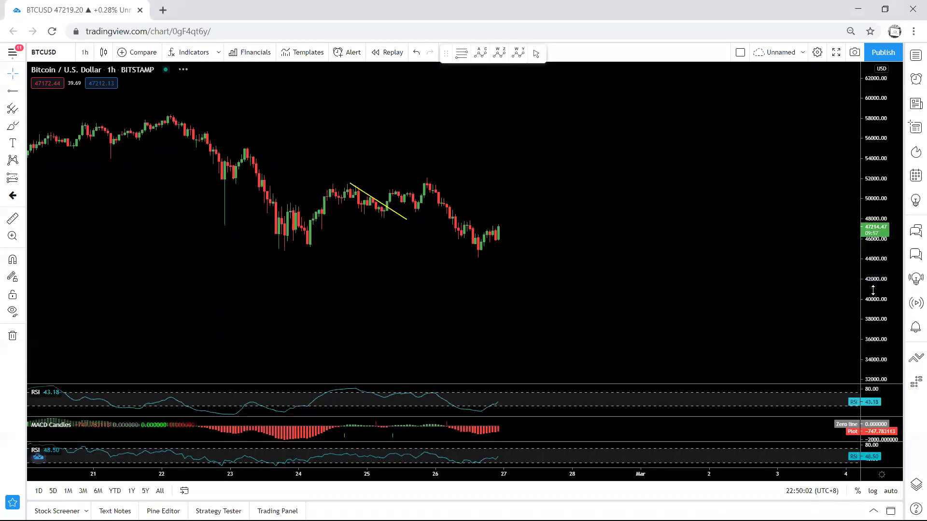
double_click(873, 293)
drag(712, 309, 714, 301)
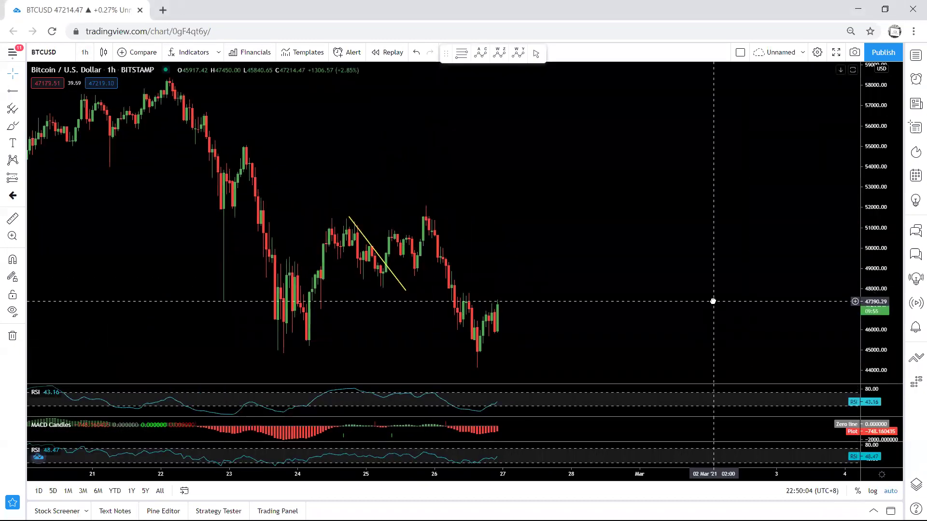
drag(335, 335, 343, 334)
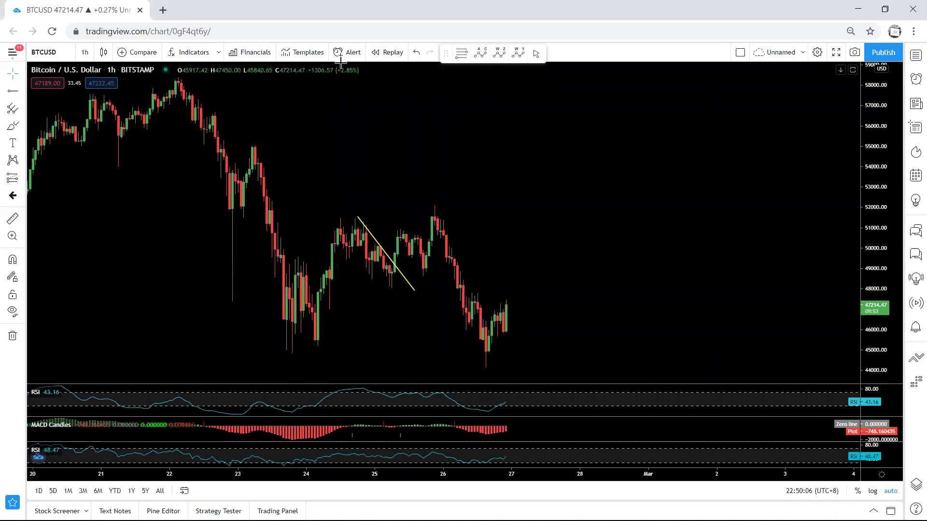
drag(274, 355, 324, 357)
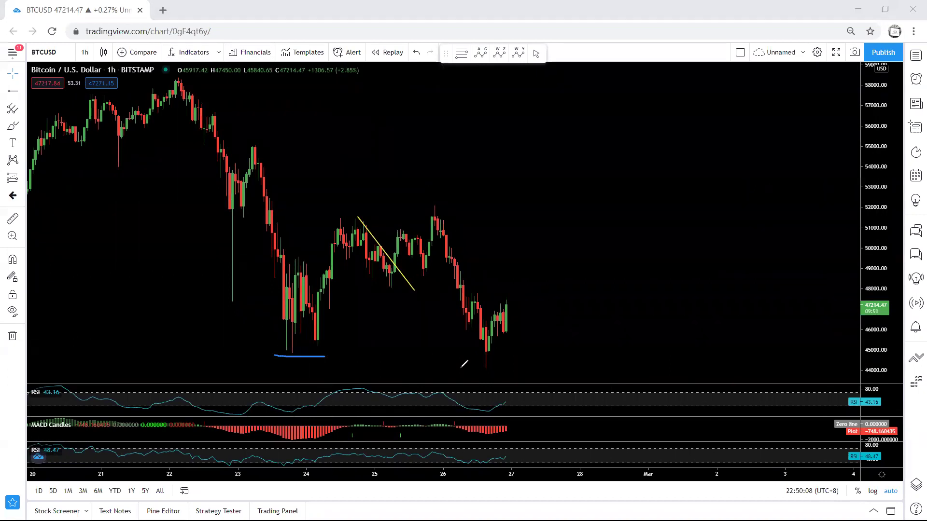
drag(474, 369, 490, 369)
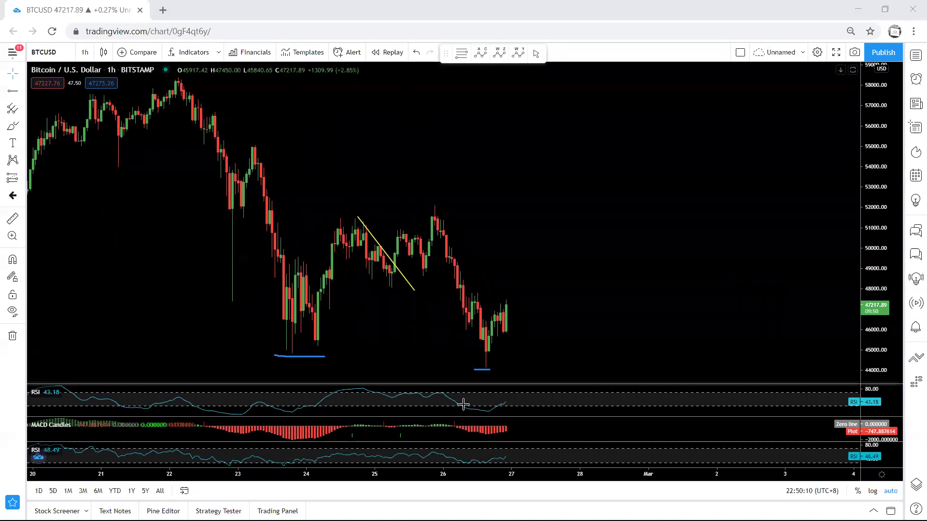
- Expand and restore the MACD Candles and RSI panes
double_click(530, 423)
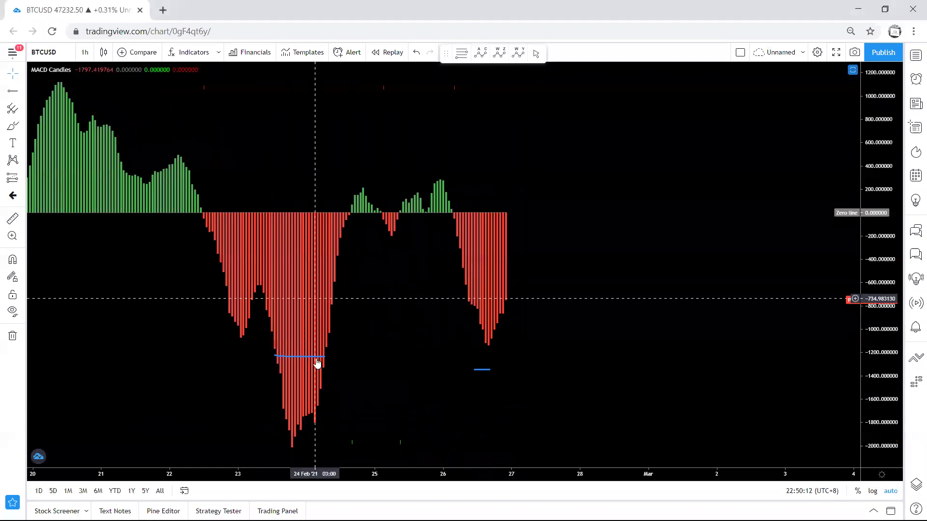
double_click(529, 392)
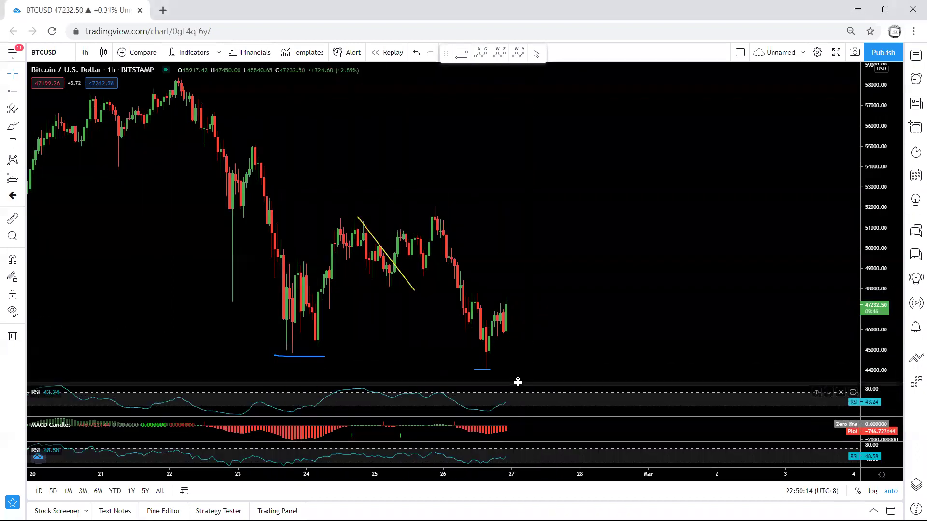
double_click(527, 401)
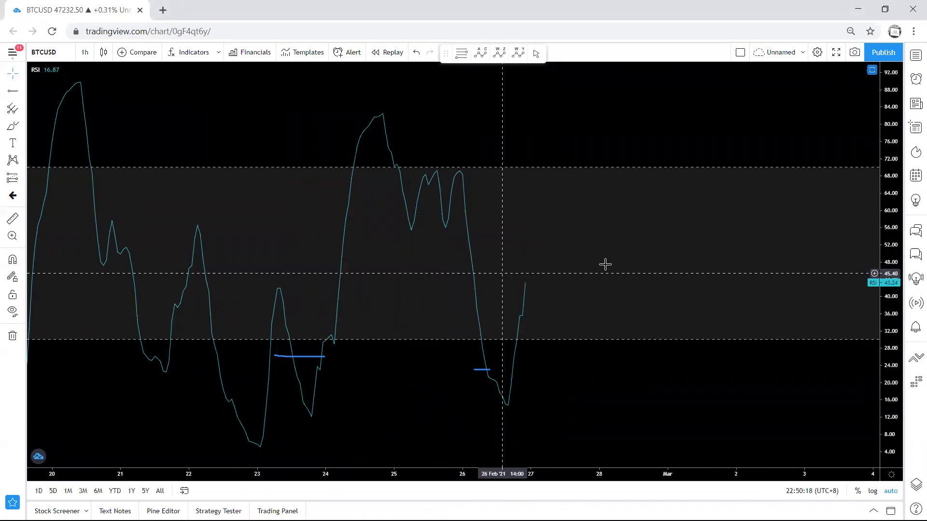
double_click(590, 240)
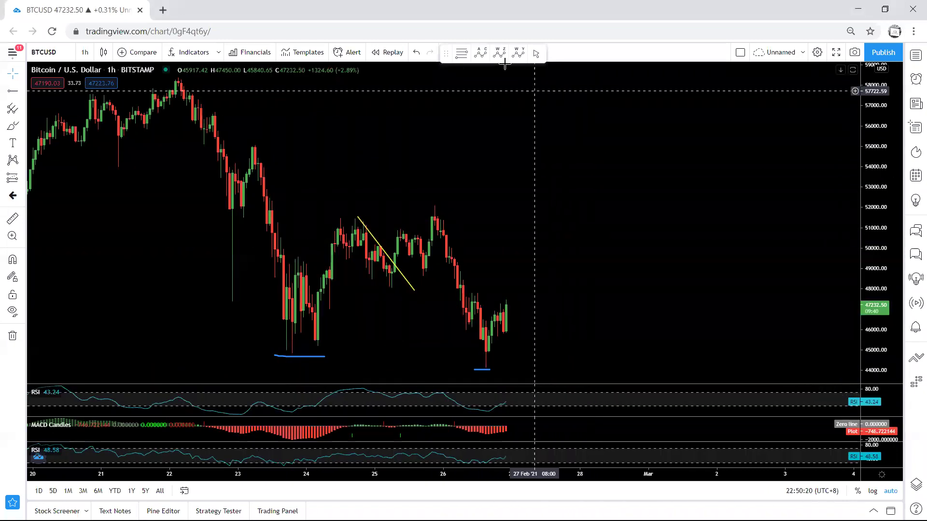
- Sketch a sharp rise and mark the 26th peak, erase the sketches, and open the timeframe list
drag(503, 331, 508, 288)
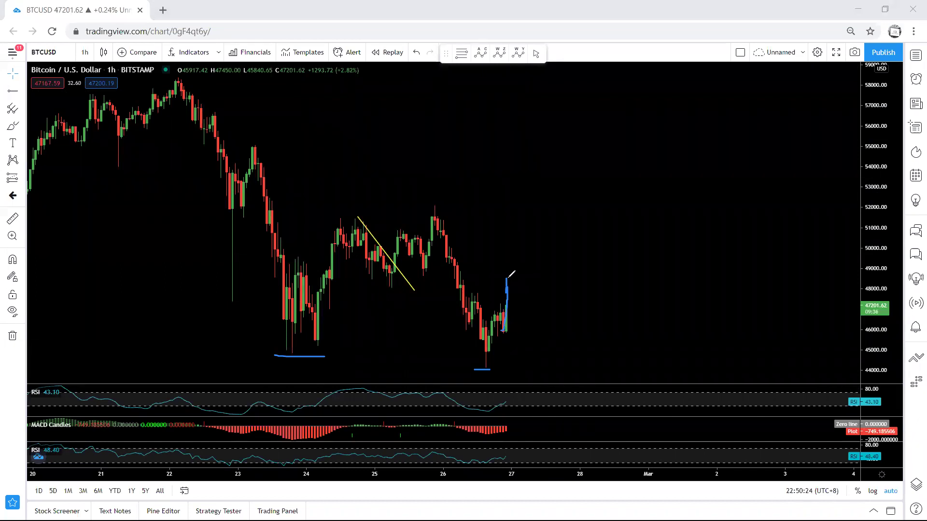
mouse_move(524, 284)
mouse_down()
mouse_move(537, 276)
mouse_move(553, 213)
mouse_up()
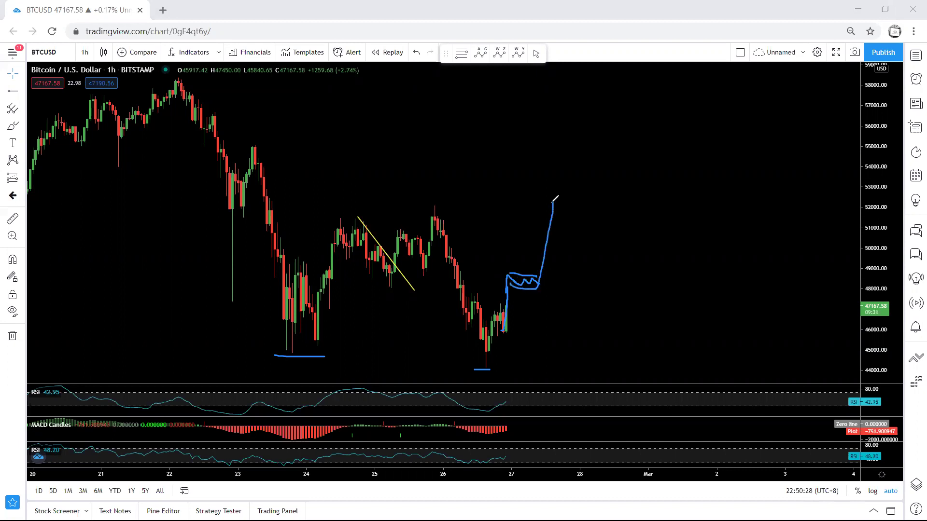
drag(452, 207, 423, 207)
key(ctrl+shift+7)
mouse_move(505, 302)
mouse_down()
mouse_move(497, 324)
mouse_move(507, 303)
mouse_up()
key(e)
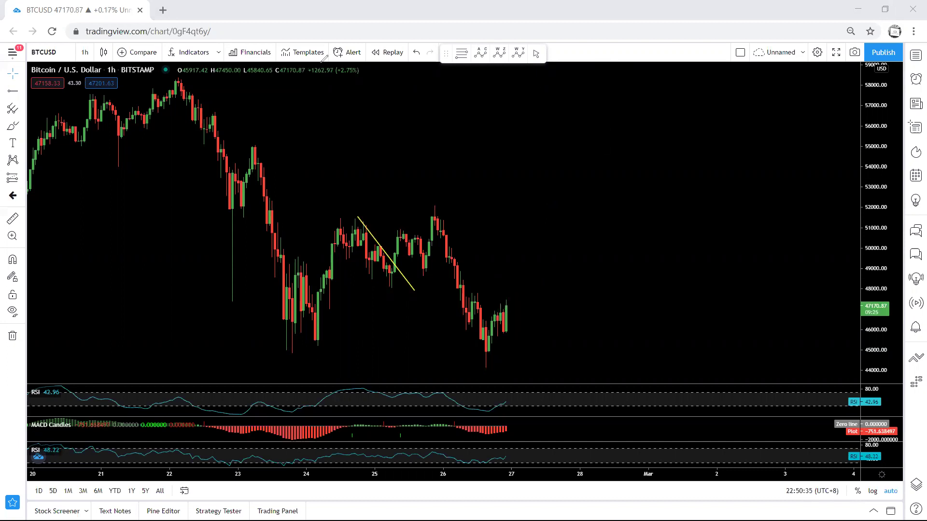
click(88, 52)
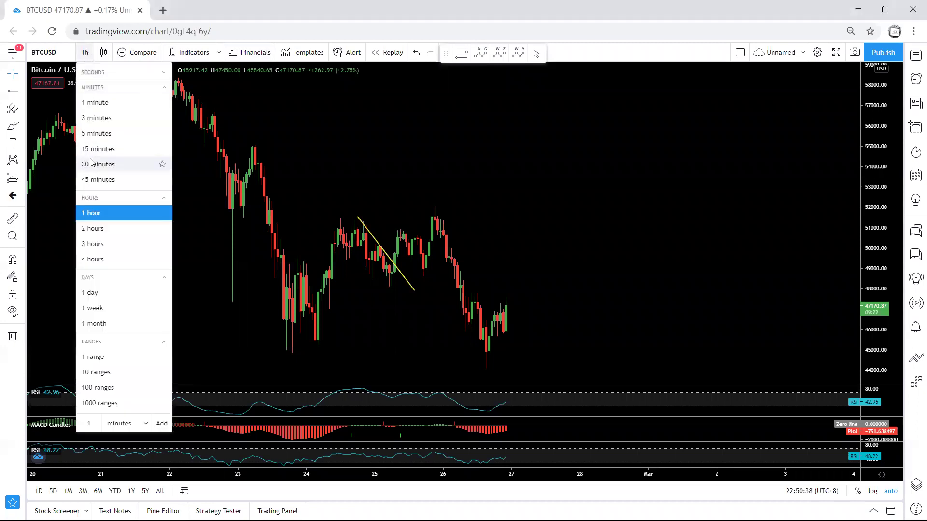
- Switch to the 15-minute timeframe, stretch and pan the chart, and discard a trial upward sketch
click(97, 147)
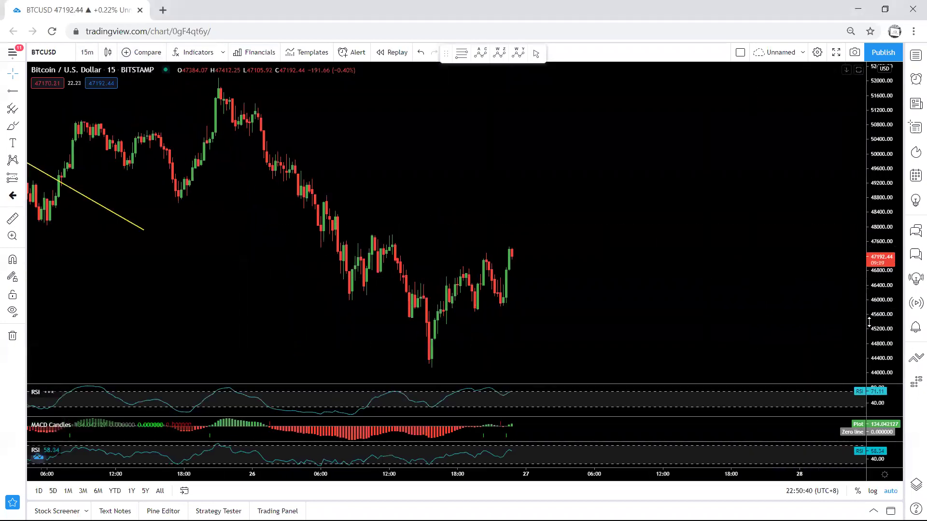
drag(880, 313, 879, 297)
drag(672, 282, 663, 249)
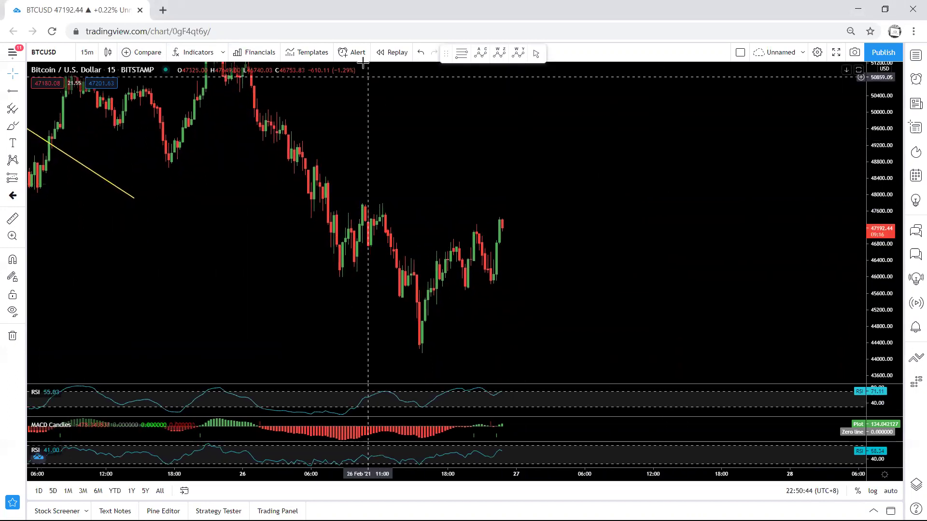
mouse_move(492, 258)
mouse_down()
mouse_move(507, 157)
mouse_move(498, 164)
mouse_up()
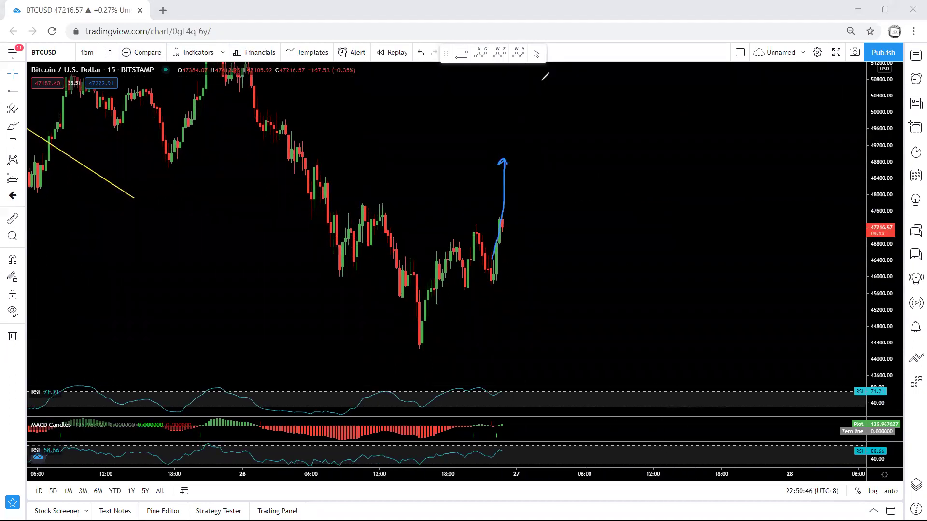
key(Escape)
- Place a horizontal resistance line at about 47,857.63
click(13, 92)
click(363, 200)
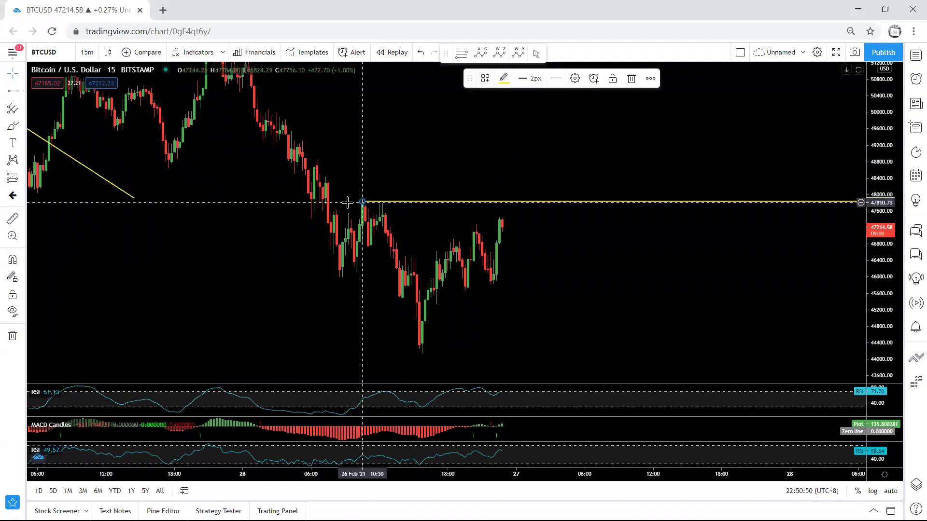
drag(356, 200, 353, 201)
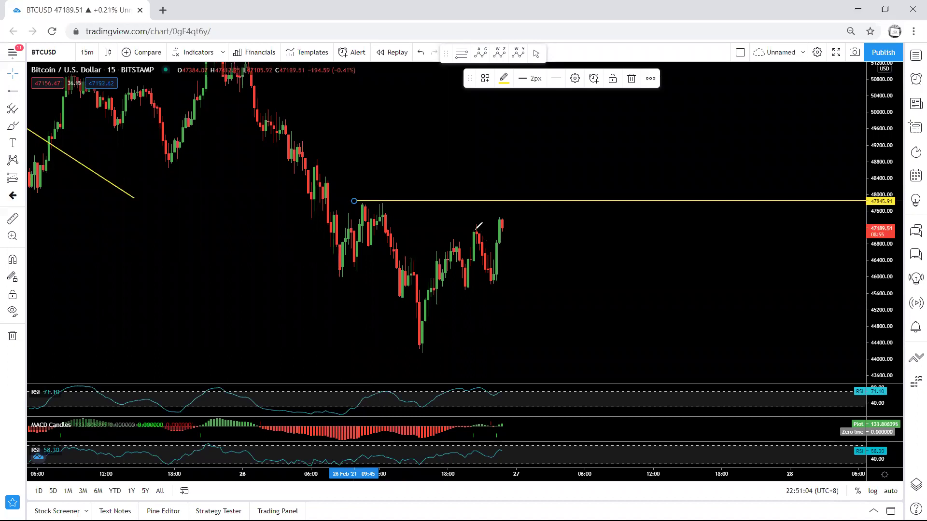
- Sketch a breakout path above the resistance line, then remove the sketches
drag(487, 268, 504, 158)
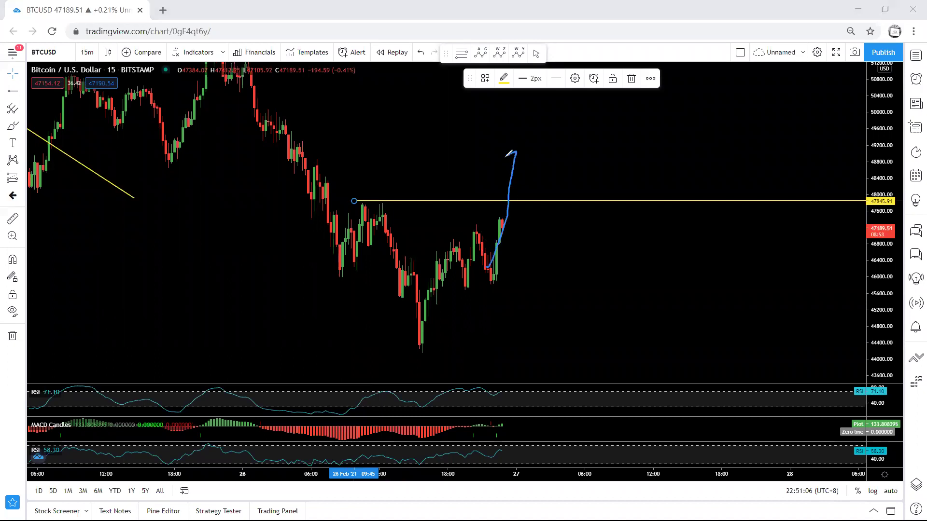
drag(359, 205, 390, 203)
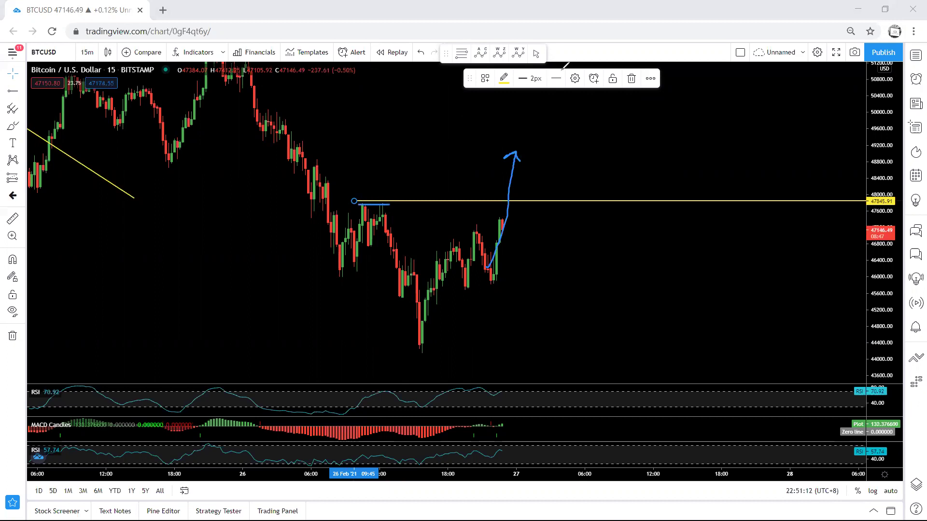
key(Escape)
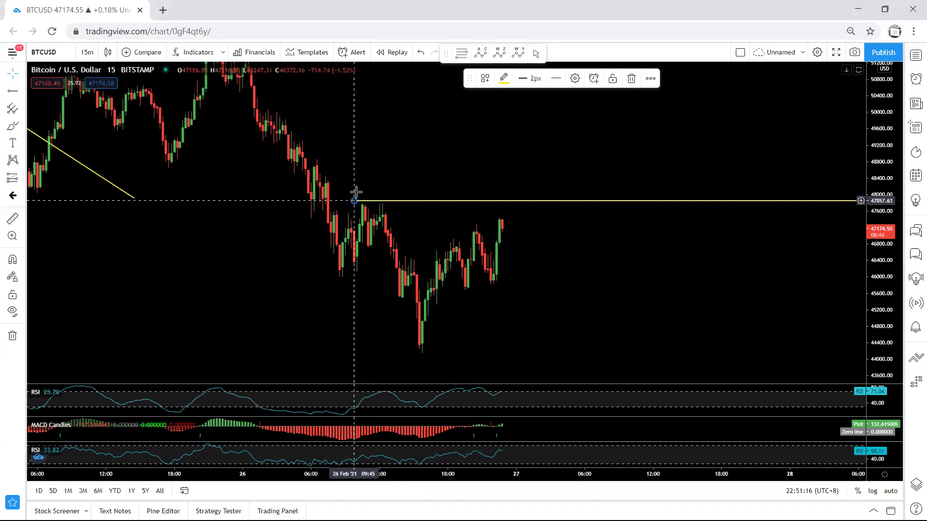
- Delete the horizontal resistance line, sketch an upward arrow scenario, then clear the sketches
key(Delete)
drag(493, 260, 517, 164)
drag(398, 197, 351, 204)
drag(507, 167, 520, 164)
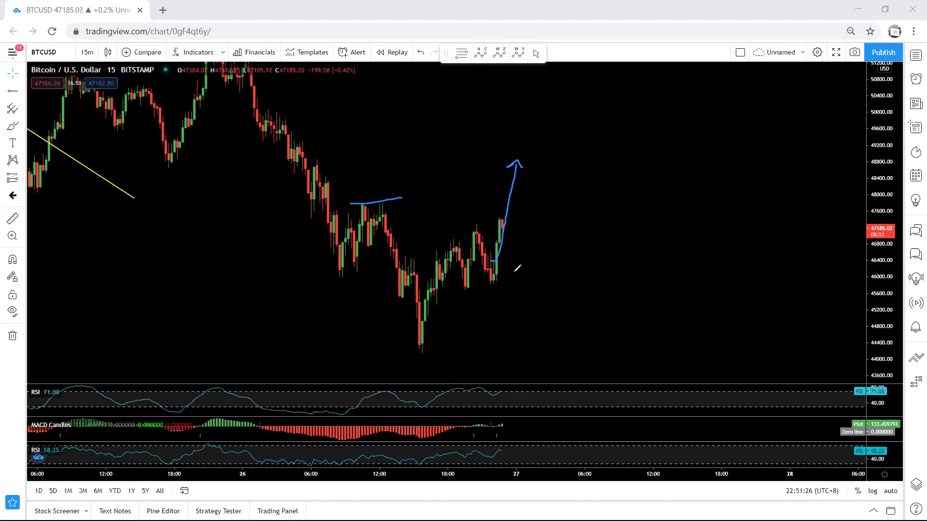
drag(497, 261, 513, 184)
mouse_move(413, 339)
mouse_down()
mouse_move(442, 291)
mouse_move(532, 214)
mouse_move(592, 344)
mouse_move(565, 348)
mouse_up()
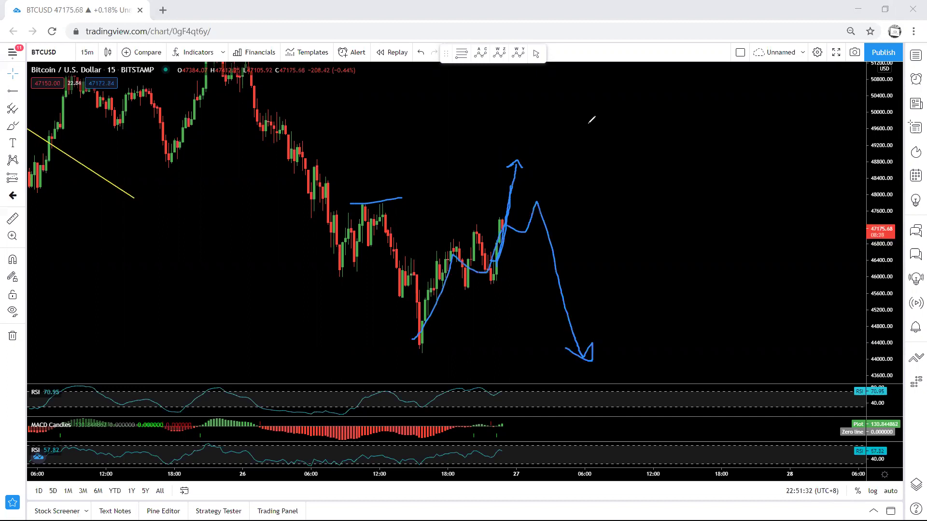
click(599, 86)
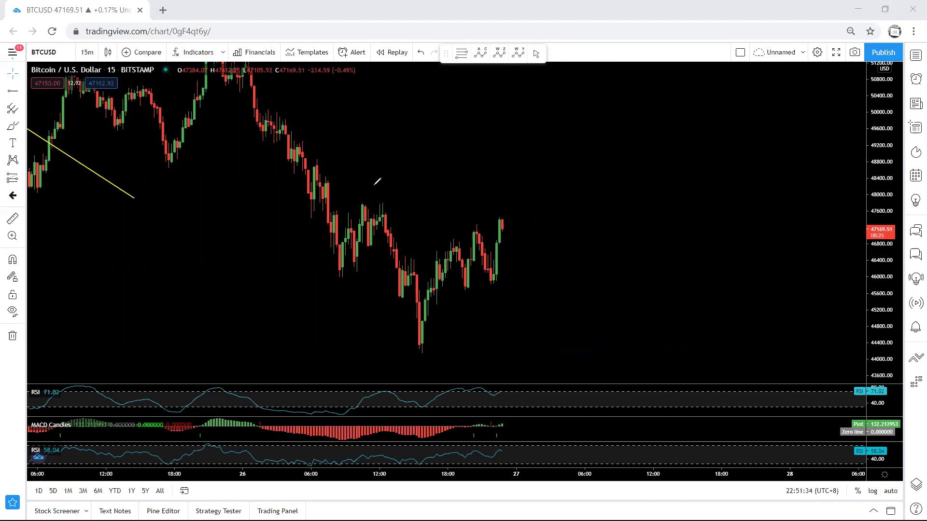
- Sketch a spike-and-drop scenario under the earlier high, undo it, and open the timeframe list
drag(352, 195, 394, 195)
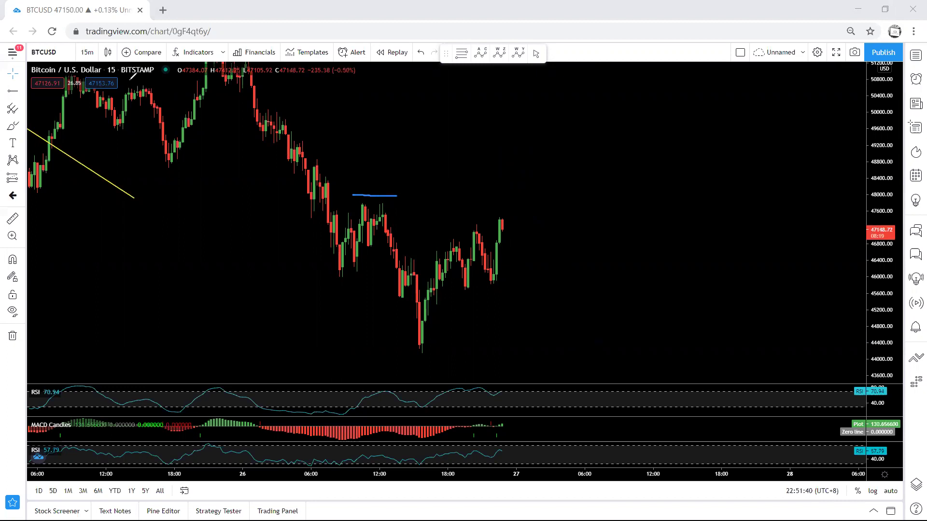
drag(500, 190, 521, 313)
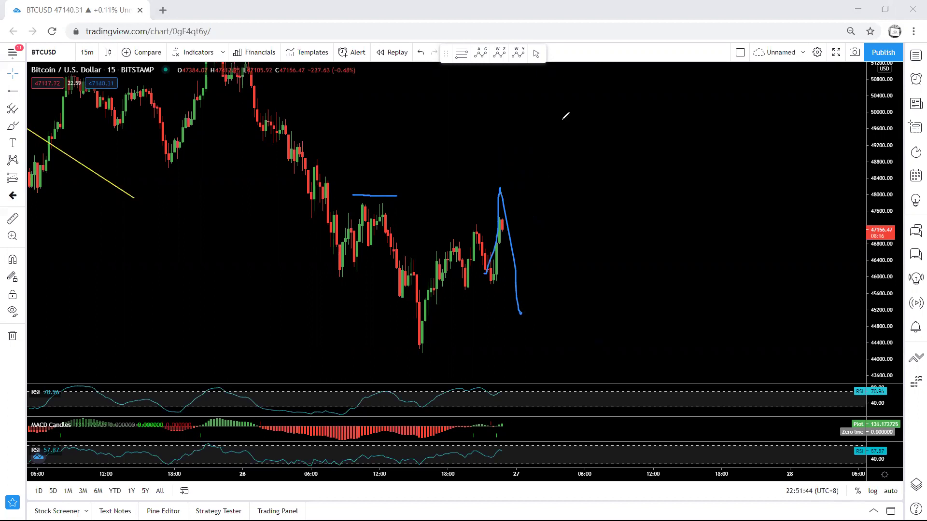
key(ctrl+z)
key(ctrl+z)
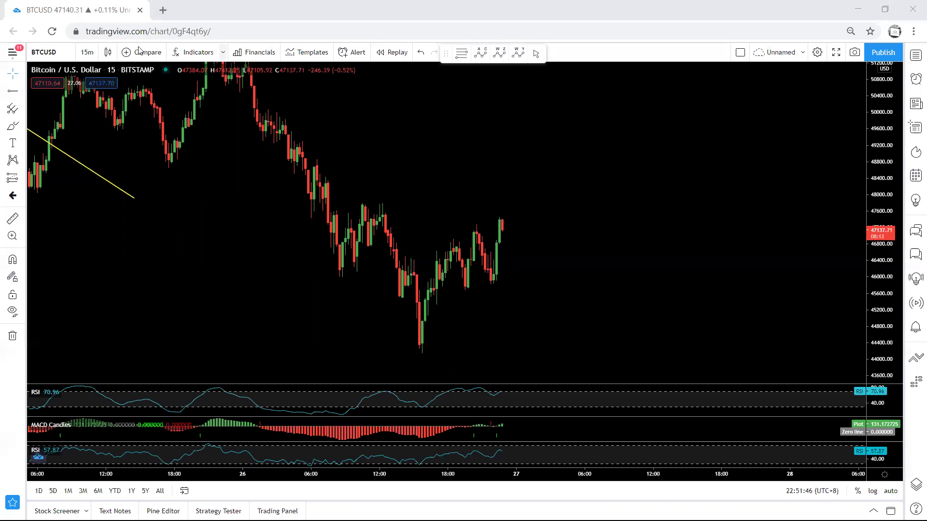
click(87, 52)
- Switch to 1 hour, sketch a flag-and-rally scenario with low and 26th-peak marks, then erase it
click(86, 215)
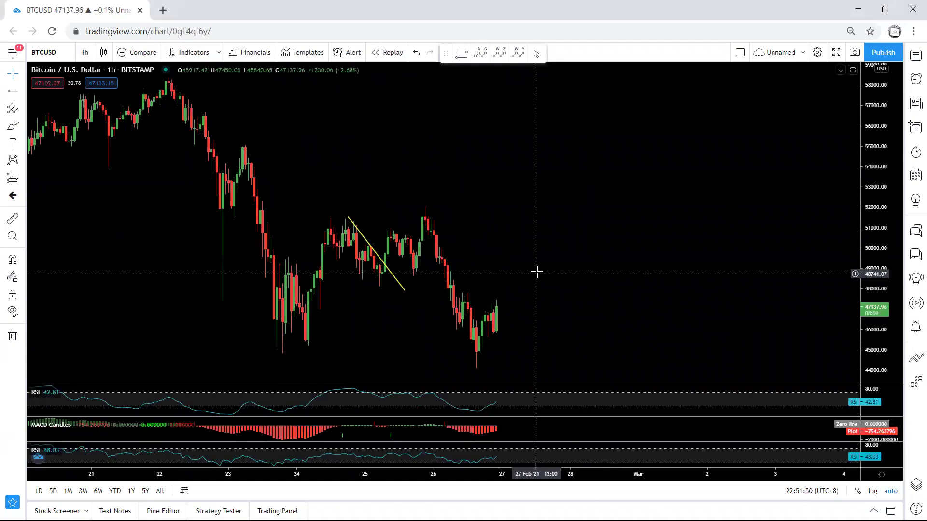
drag(497, 260, 480, 239)
mouse_move(477, 332)
mouse_down()
mouse_move(481, 276)
mouse_move(500, 285)
mouse_move(509, 277)
mouse_up()
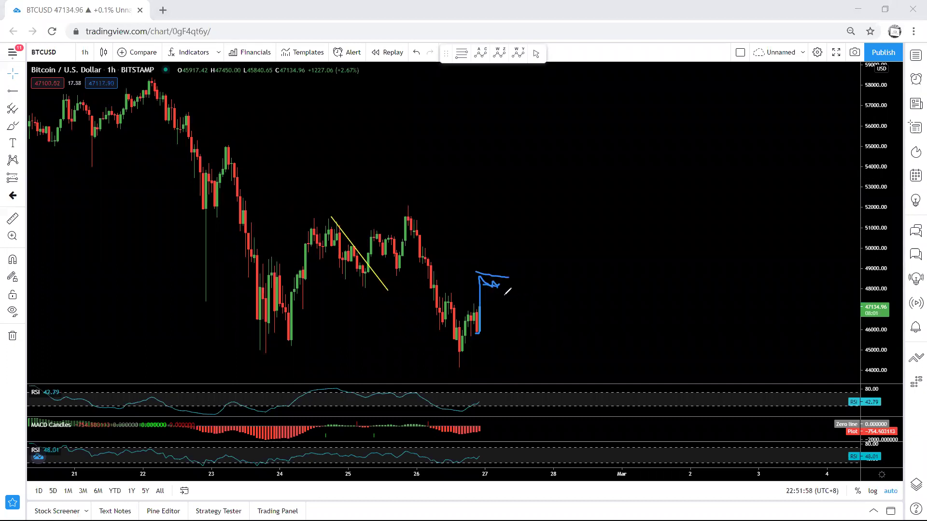
drag(440, 372, 472, 375)
drag(484, 281, 555, 145)
drag(390, 206, 427, 206)
key(Escape)
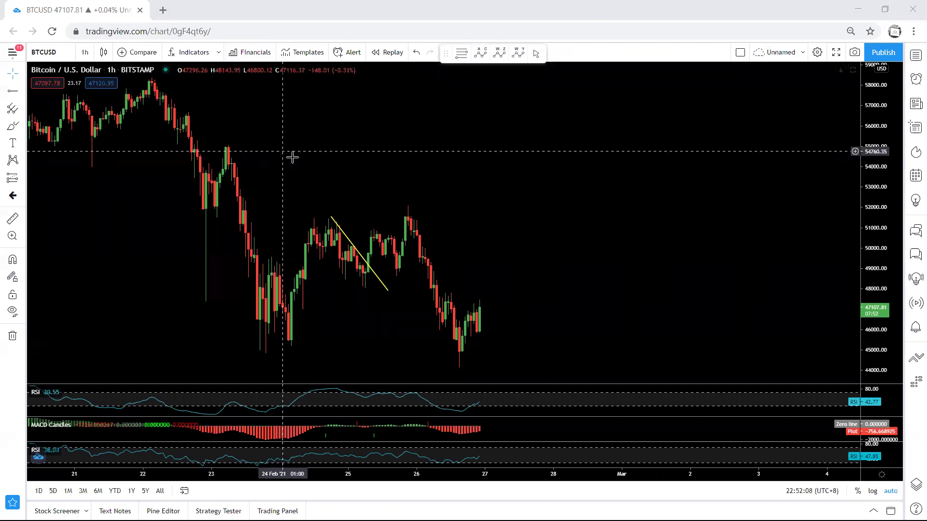
- Zoom out to show 17 Feb onward, sketch a rally-then-decline past the 22 Feb peak, and erase it
scroll(306, 142, down, 3)
drag(892, 146, 892, 221)
drag(554, 154, 523, 159)
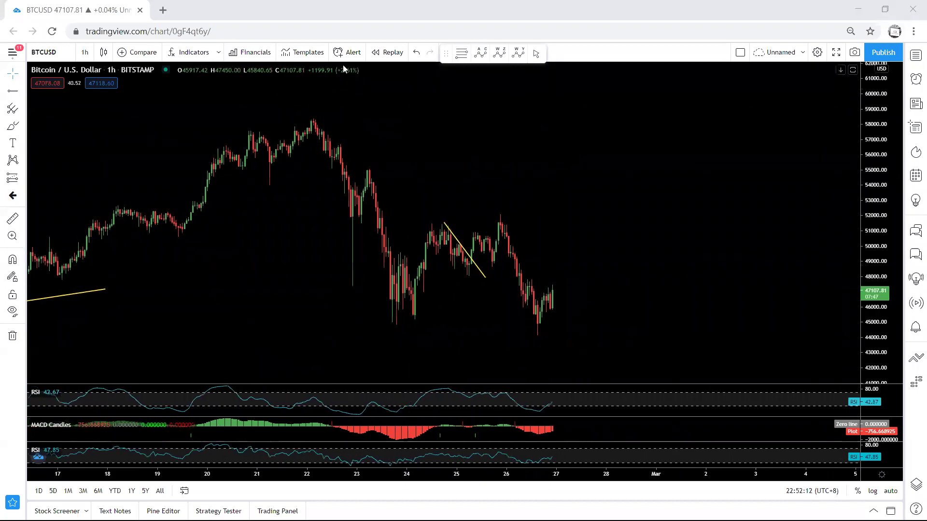
mouse_move(294, 114)
mouse_down()
mouse_move(363, 112)
mouse_move(414, 305)
mouse_move(546, 306)
mouse_move(604, 200)
mouse_up()
mouse_move(629, 140)
mouse_down()
mouse_move(739, 317)
mouse_move(746, 309)
mouse_move(719, 314)
mouse_up()
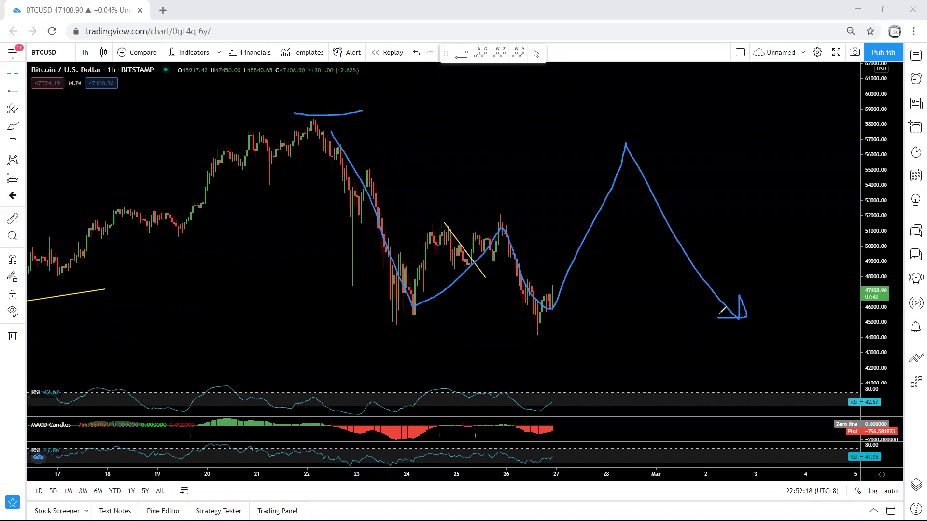
key(Escape)
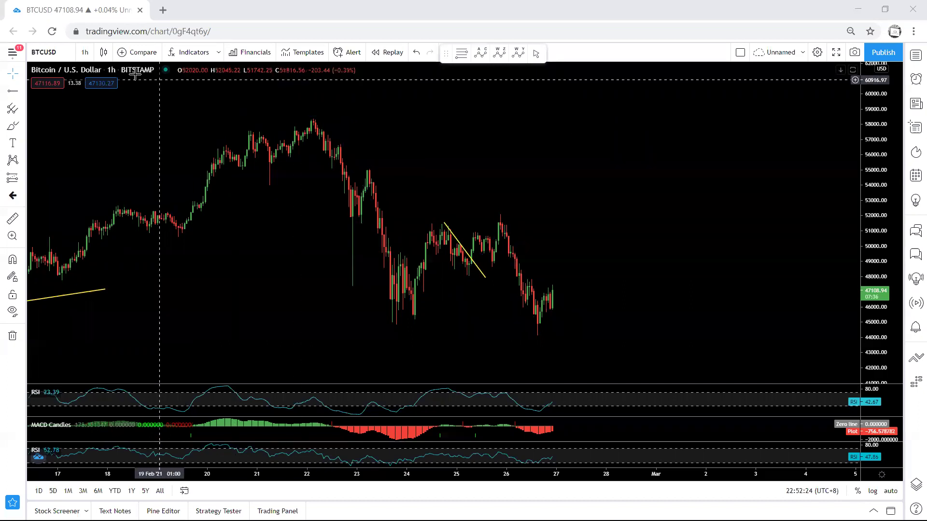
drag(500, 169, 477, 151)
drag(885, 311, 863, 271)
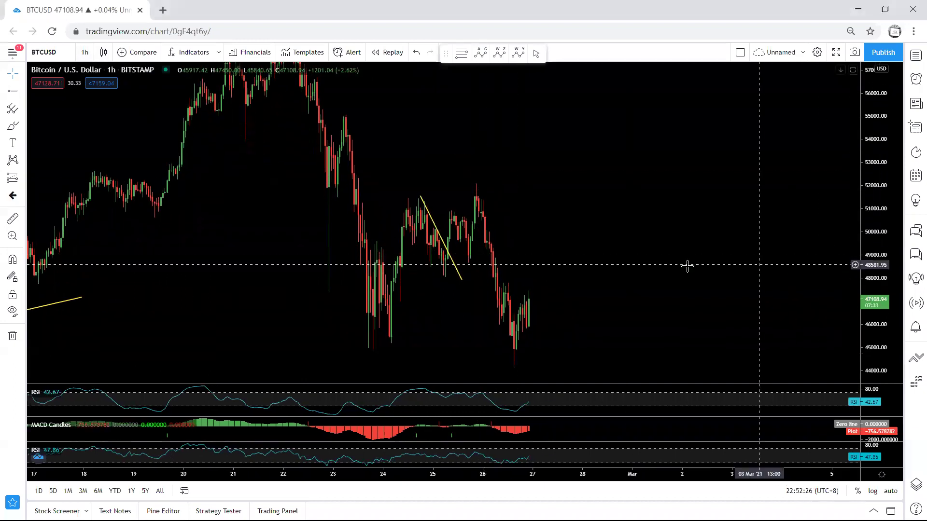
drag(670, 255, 653, 225)
drag(872, 167, 871, 218)
drag(629, 242, 597, 239)
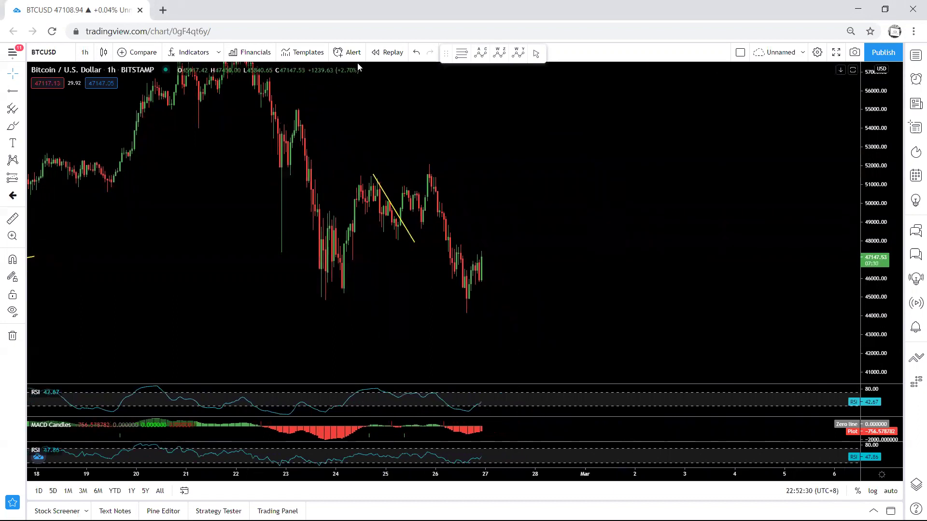
mouse_move(466, 289)
mouse_down()
mouse_move(506, 239)
mouse_move(525, 323)
mouse_move(529, 310)
mouse_up()
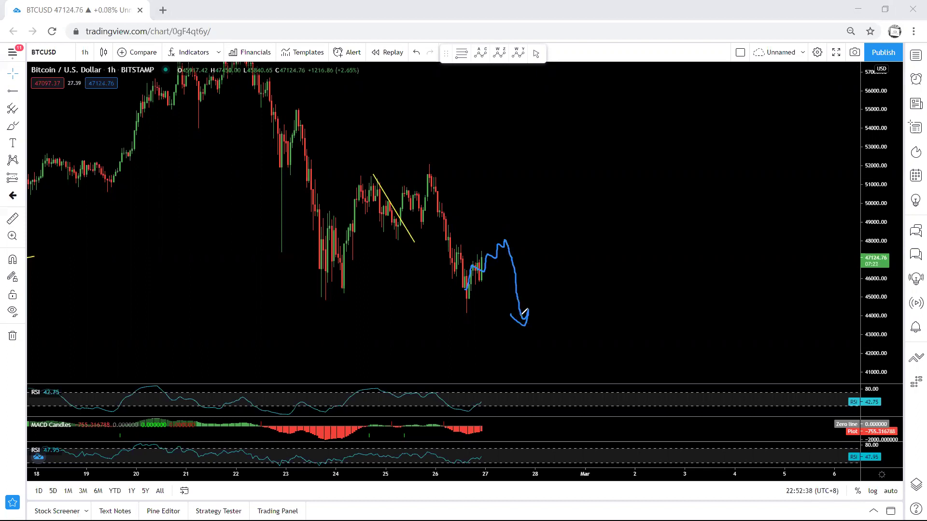
key(ctrl+z)
mouse_move(479, 279)
mouse_down()
mouse_move(486, 224)
mouse_move(505, 227)
mouse_move(521, 154)
mouse_move(525, 170)
mouse_up()
key(ctrl+z)
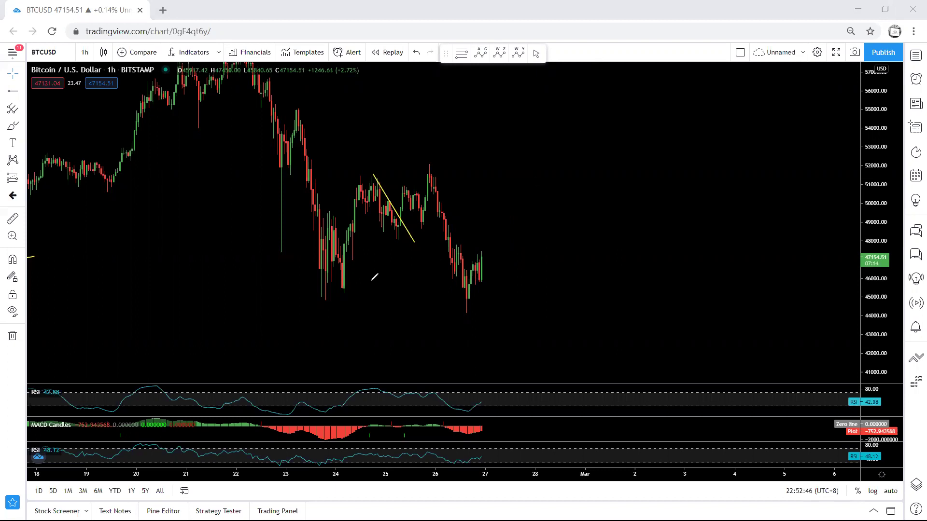
drag(309, 301, 347, 299)
drag(443, 317, 486, 318)
key(Escape)
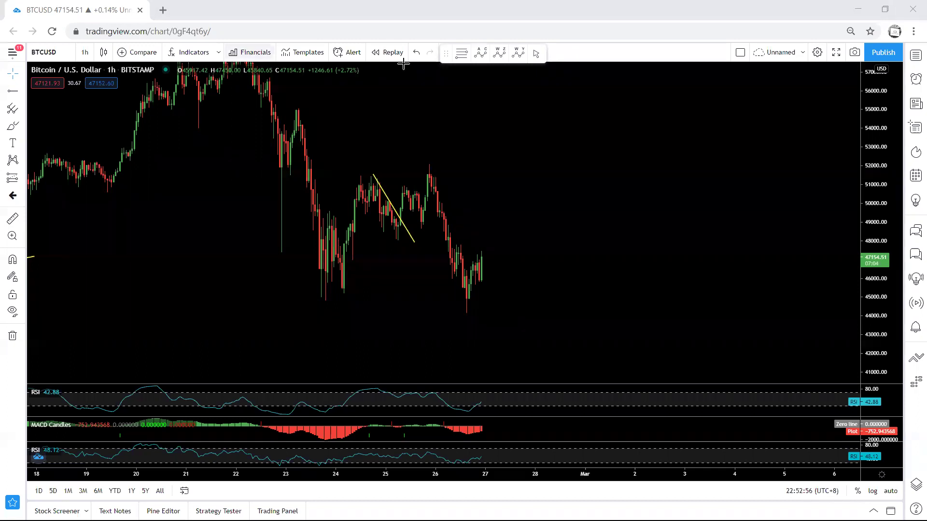